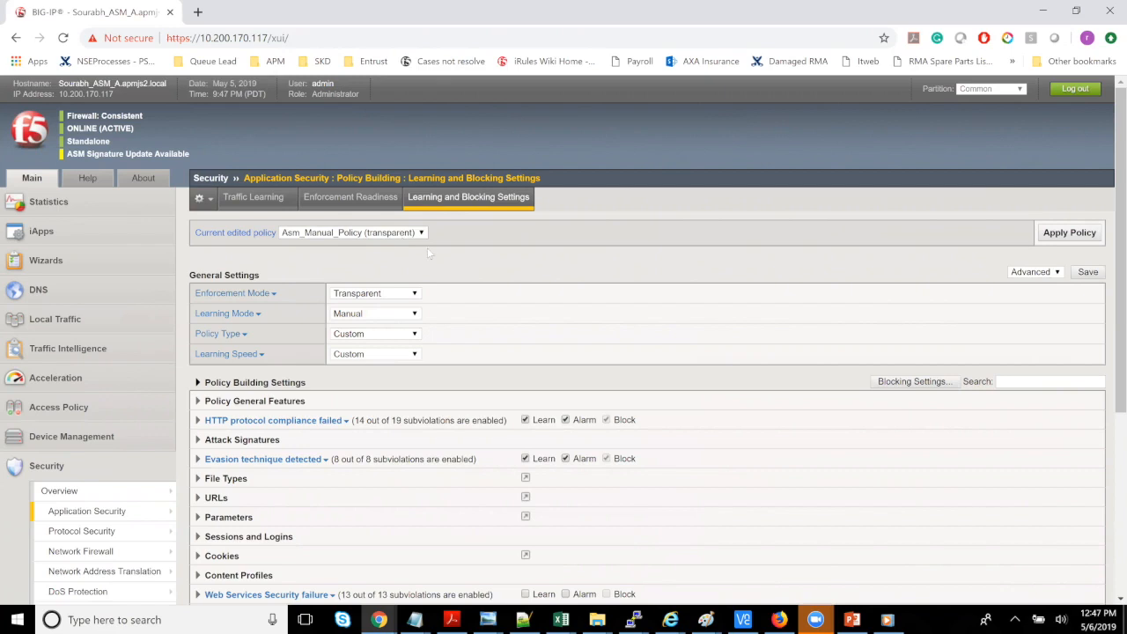
# Set the Enforcement Mode of Asm_Manual_Policy to Blocking in the General Settings
pyautogui.scroll(-1, 458, 258)
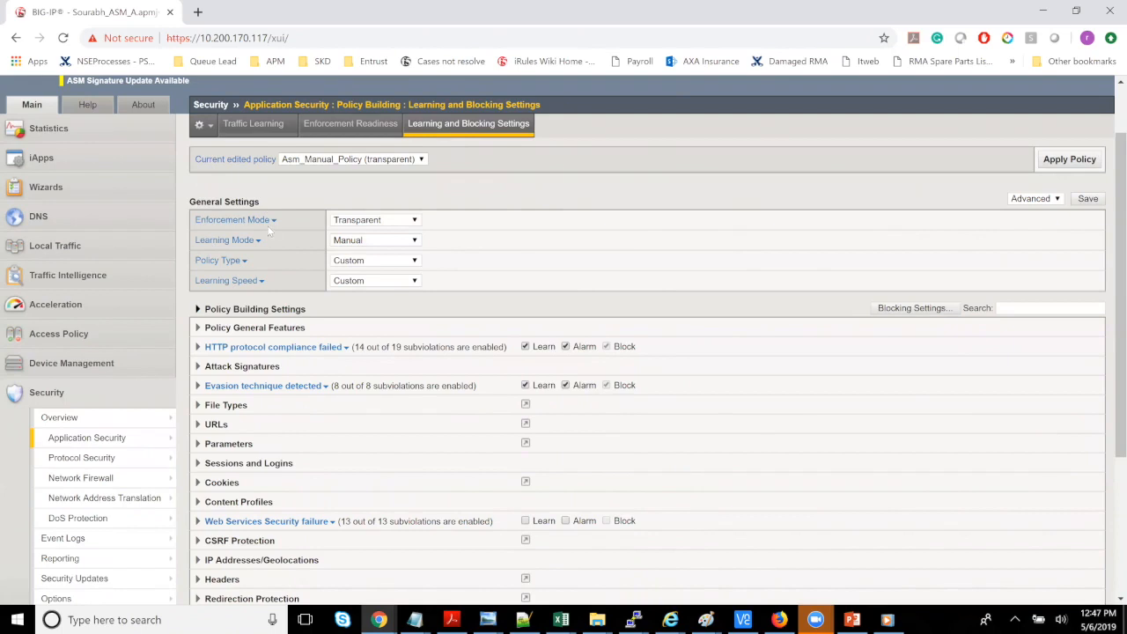
pyautogui.click(410, 222)
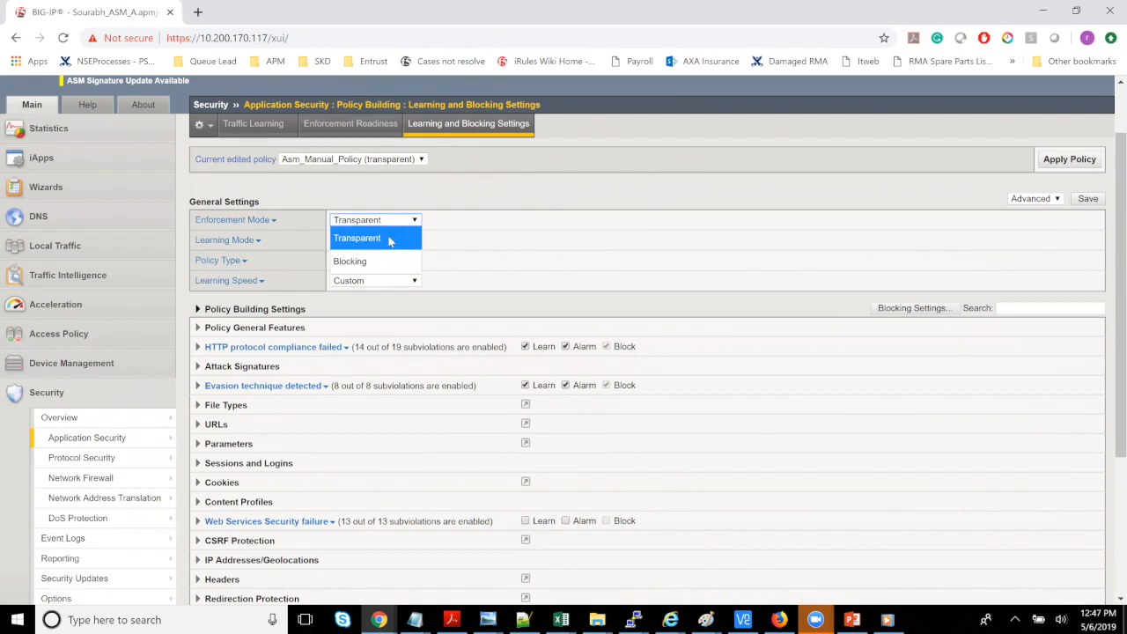
pyautogui.click(386, 262)
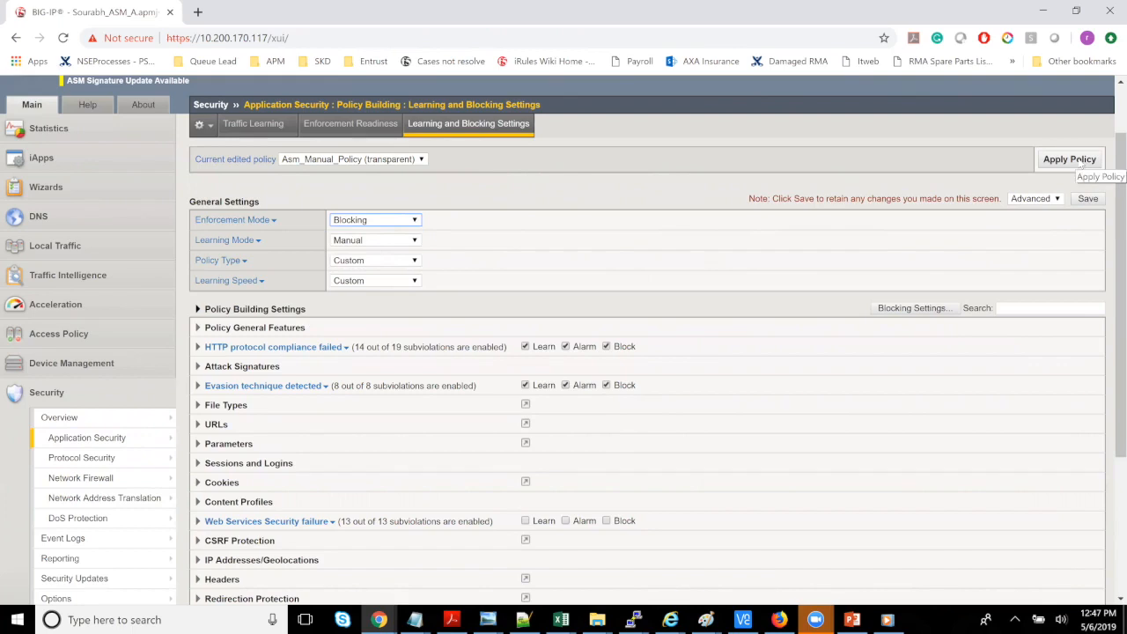
# Review the available Learning Mode and Policy Type options without changing either setting
pyautogui.click(412, 242)
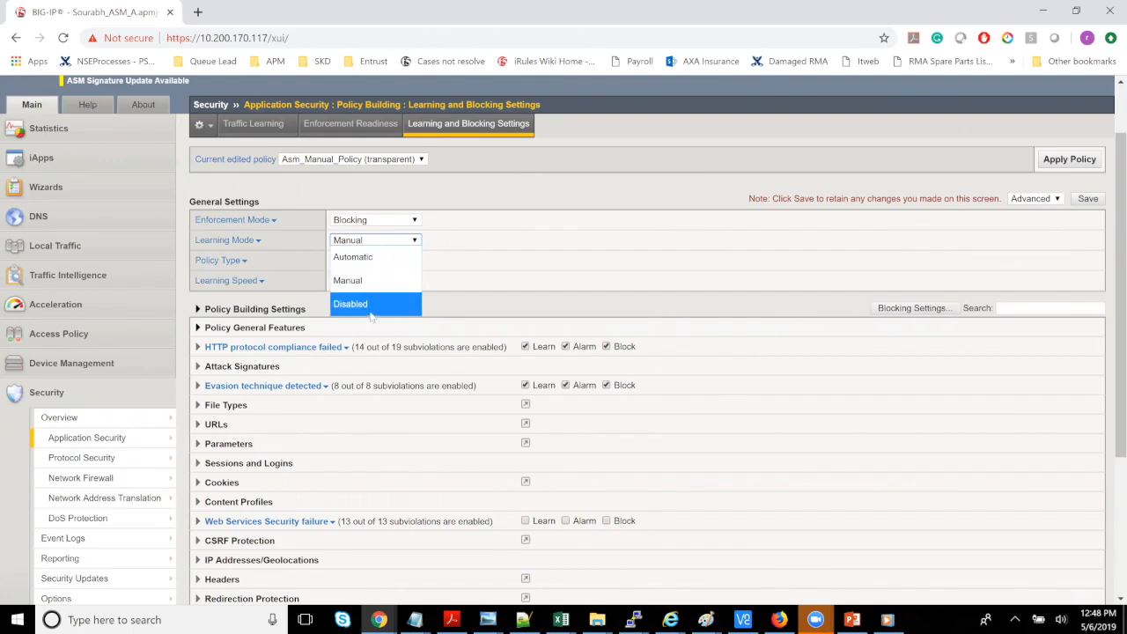
pyautogui.click(570, 216)
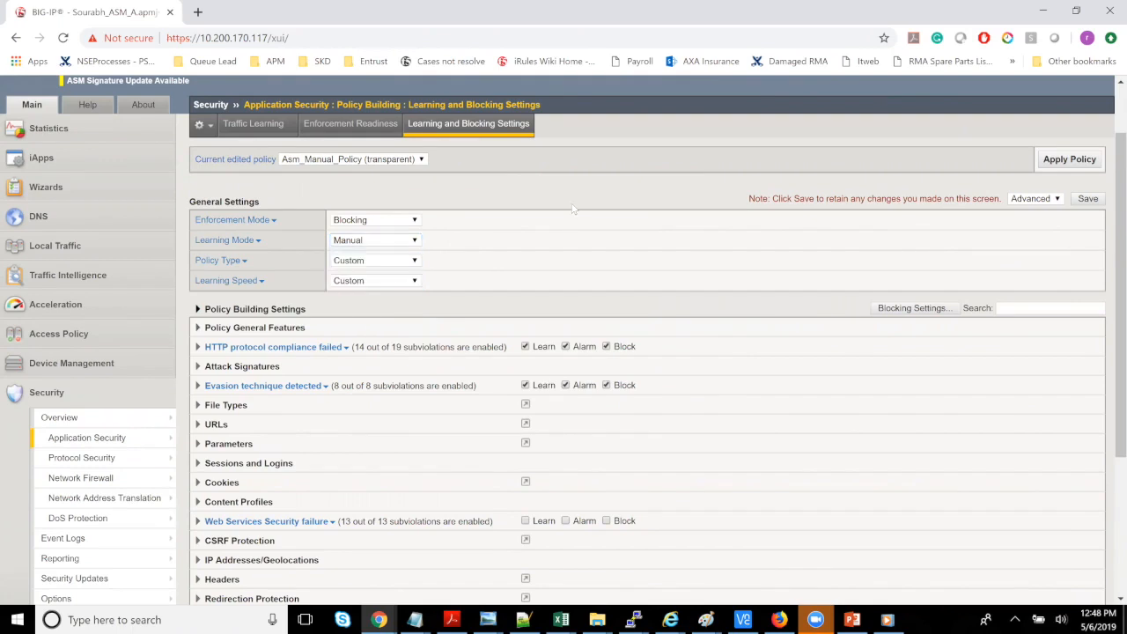
pyautogui.click(413, 262)
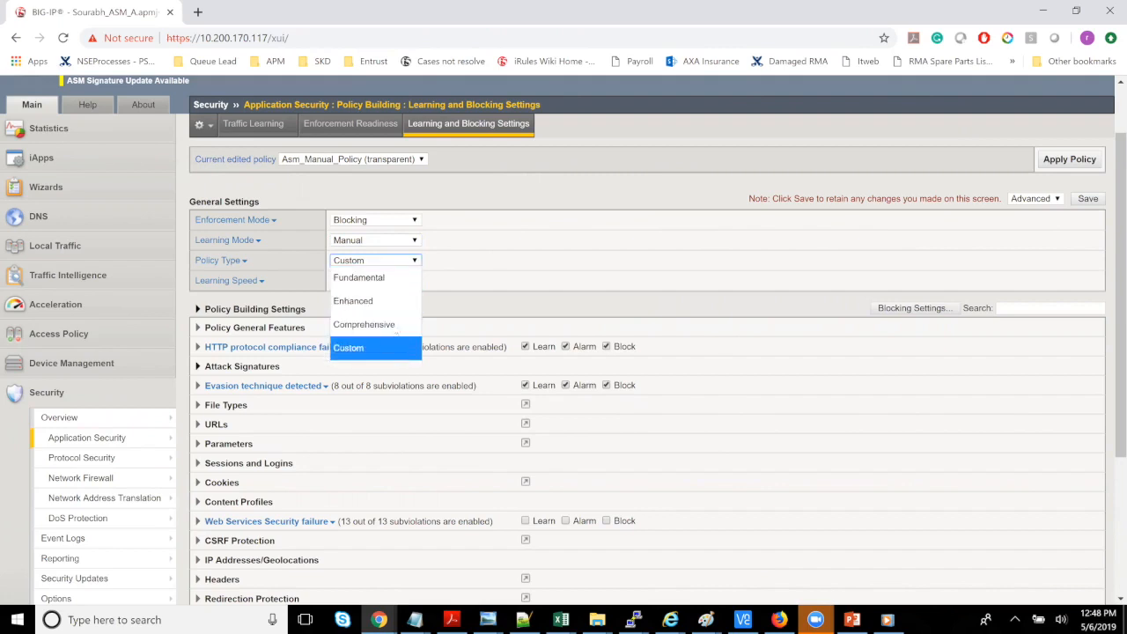
pyautogui.click(546, 218)
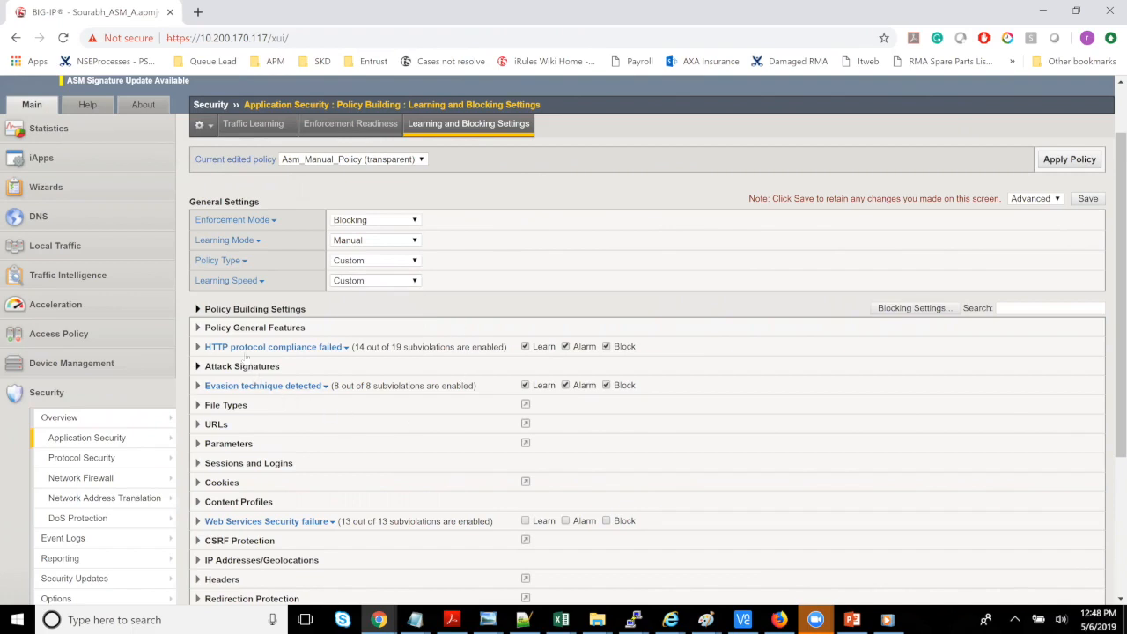
# Expand the URLs section, review its violations with their Learn, Alarm and Block flags, and check the Enforcement Mode options again
pyautogui.scroll(-1, 373, 363)
pyautogui.scroll(-1, 373, 365)
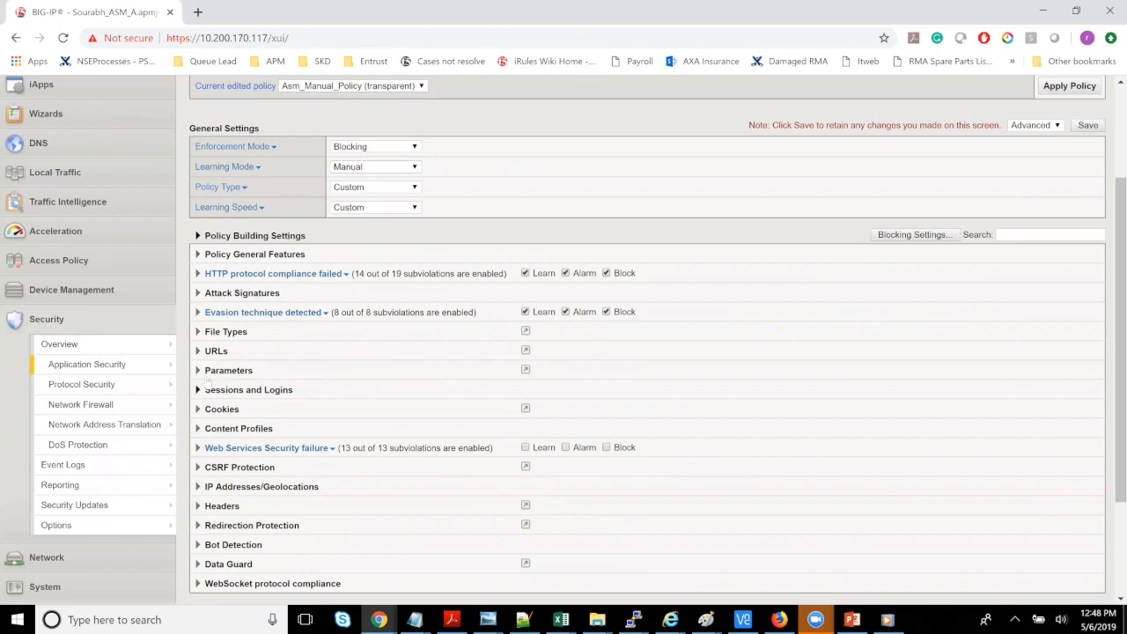
pyautogui.click(198, 350)
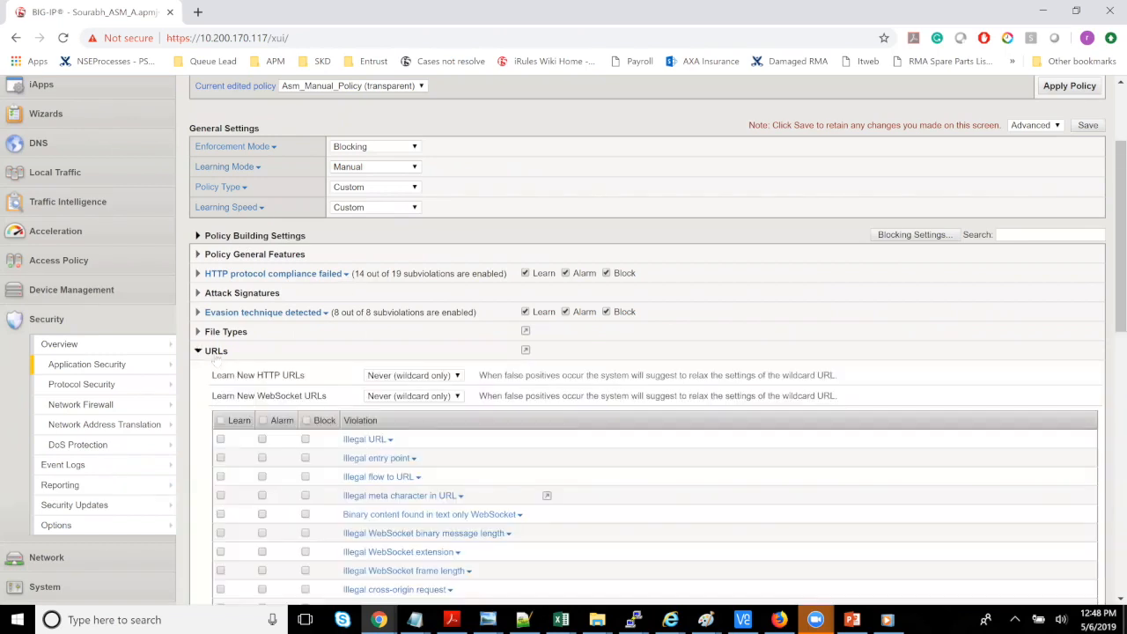
pyautogui.scroll(-1, 390, 354)
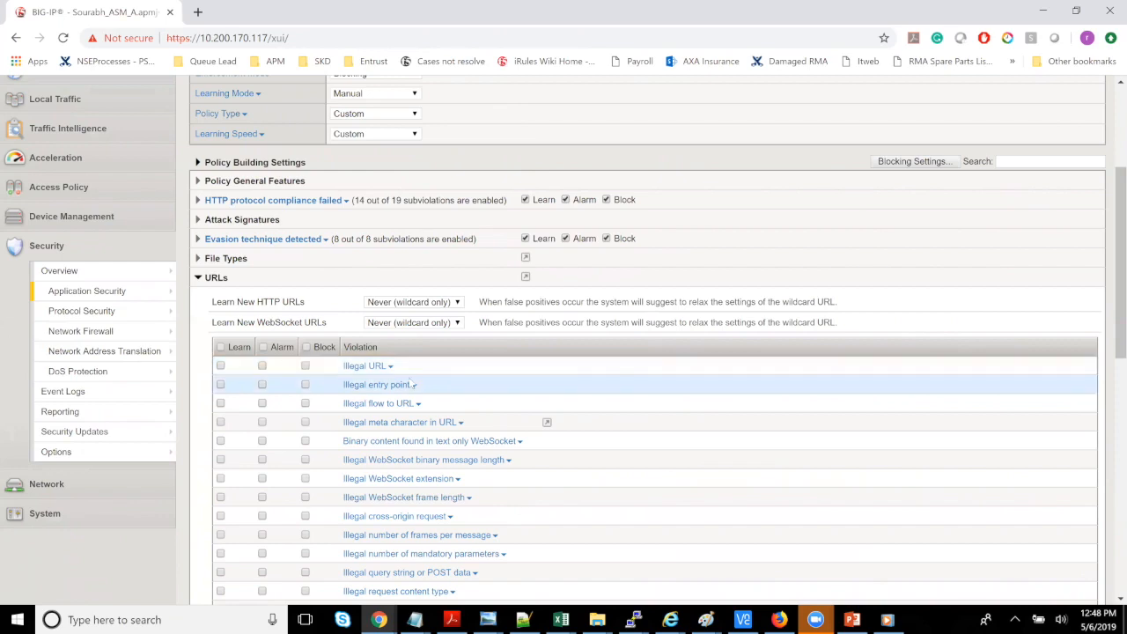
pyautogui.scroll(1, 413, 384)
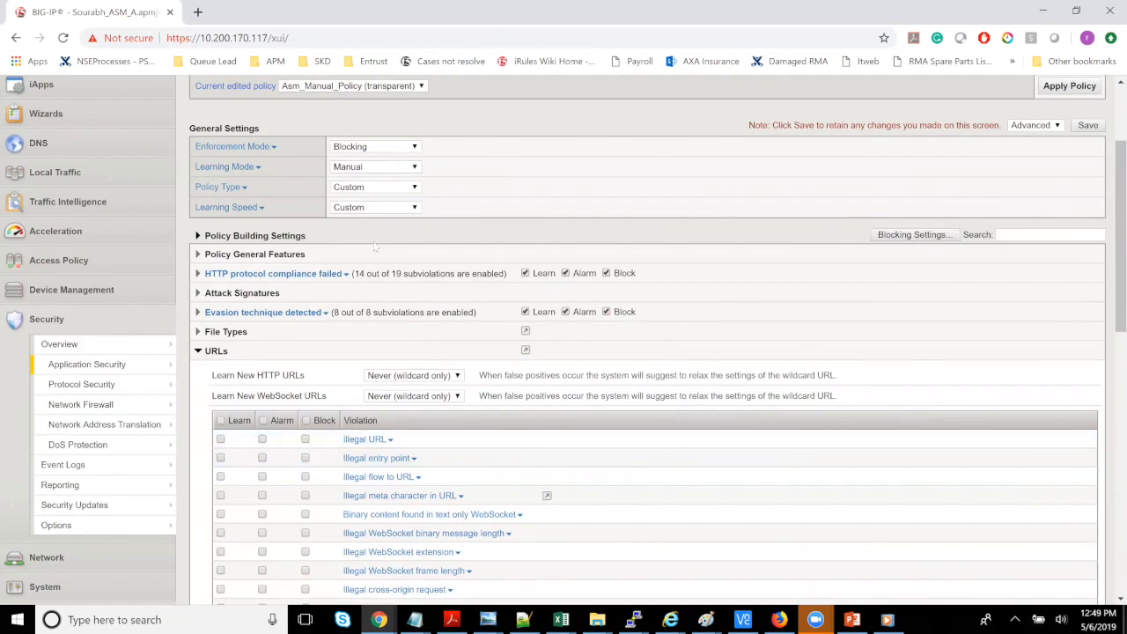
pyautogui.click(393, 149)
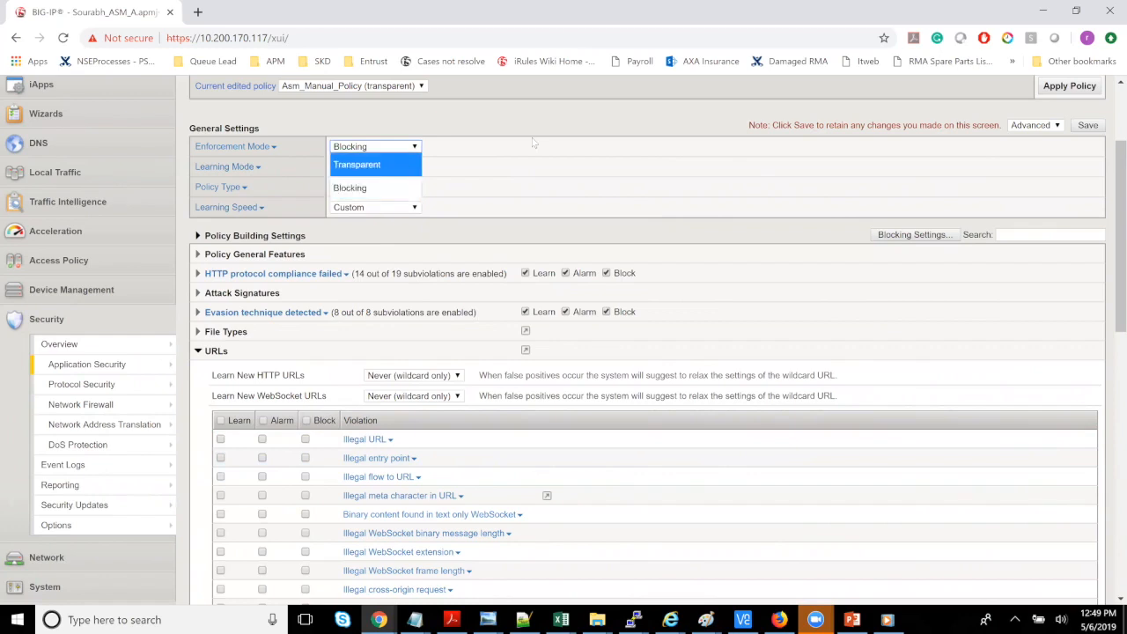
pyautogui.click(462, 190)
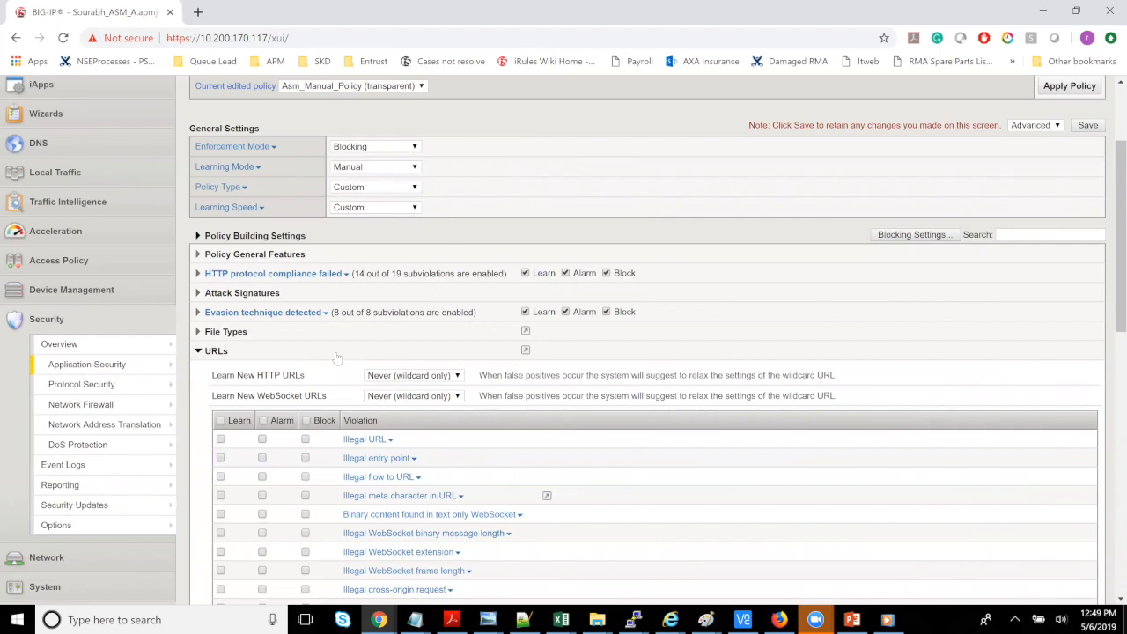
# Start a new Brute Force Attack Prevention configuration under Anomaly Detection and review its session-based and dynamic protection settings
pyautogui.moveTo(159, 371)
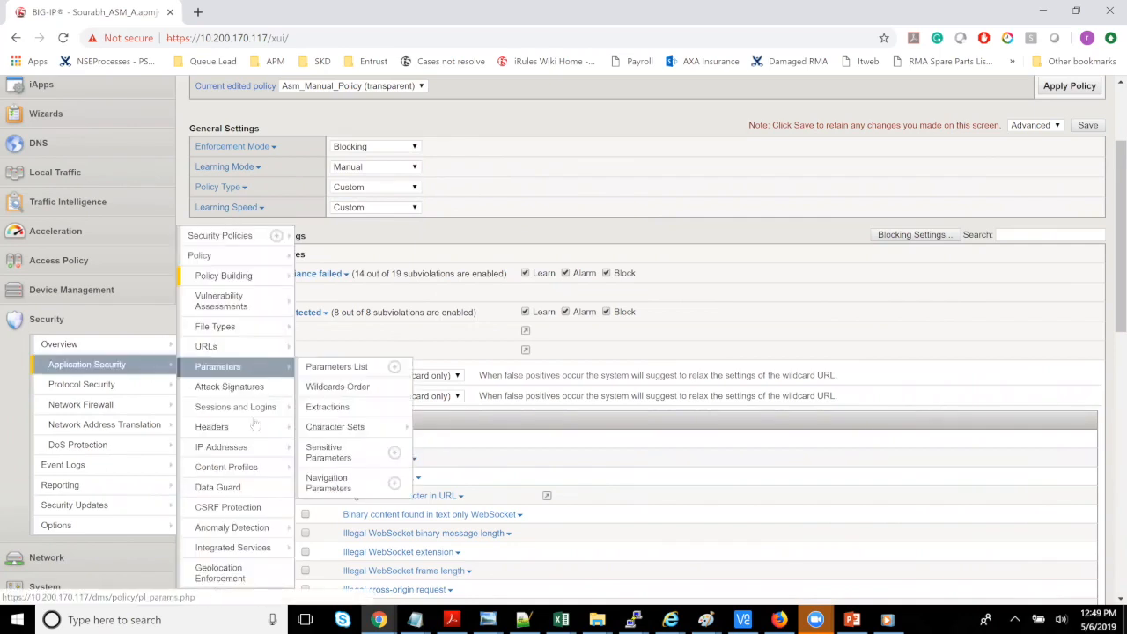
pyautogui.moveTo(233, 529)
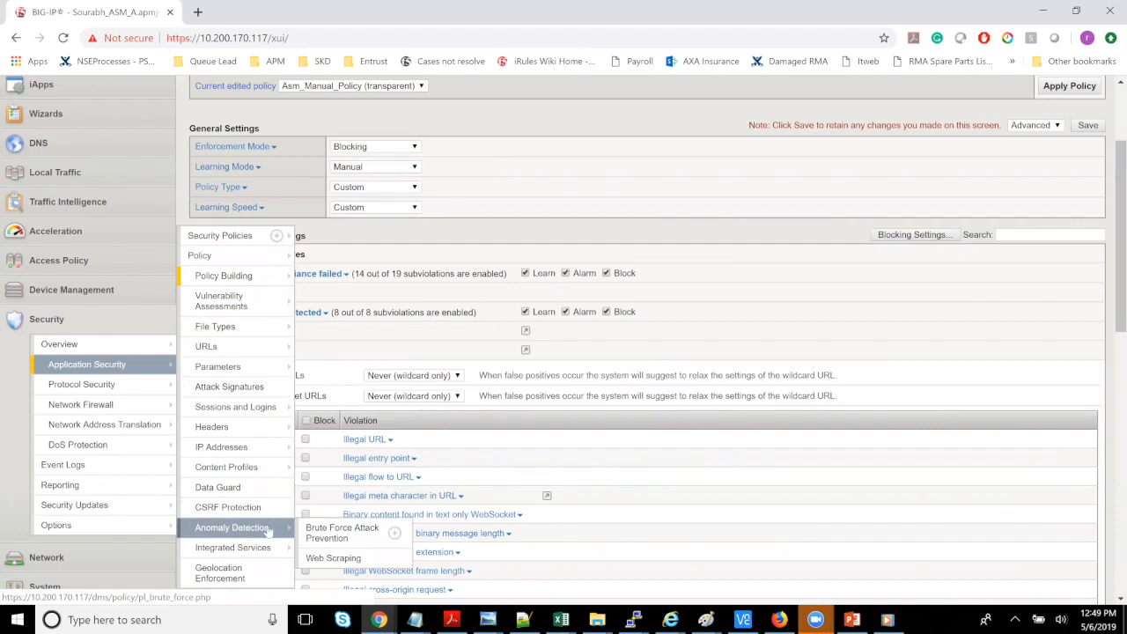
pyautogui.click(327, 533)
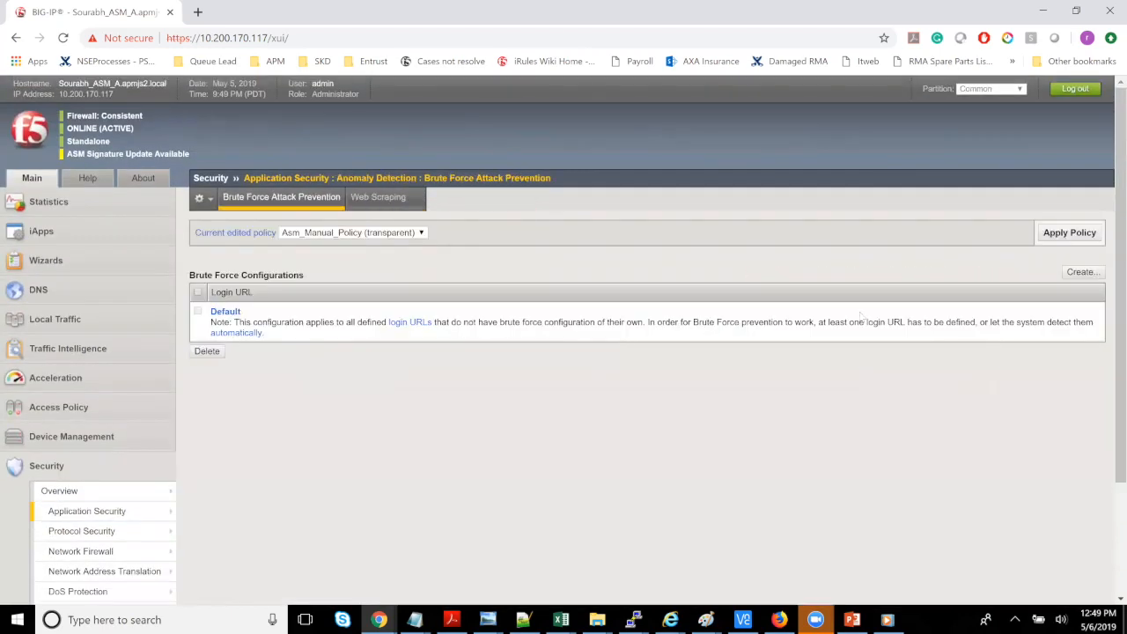
pyautogui.click(1081, 272)
pyautogui.scroll(-3, 590, 329)
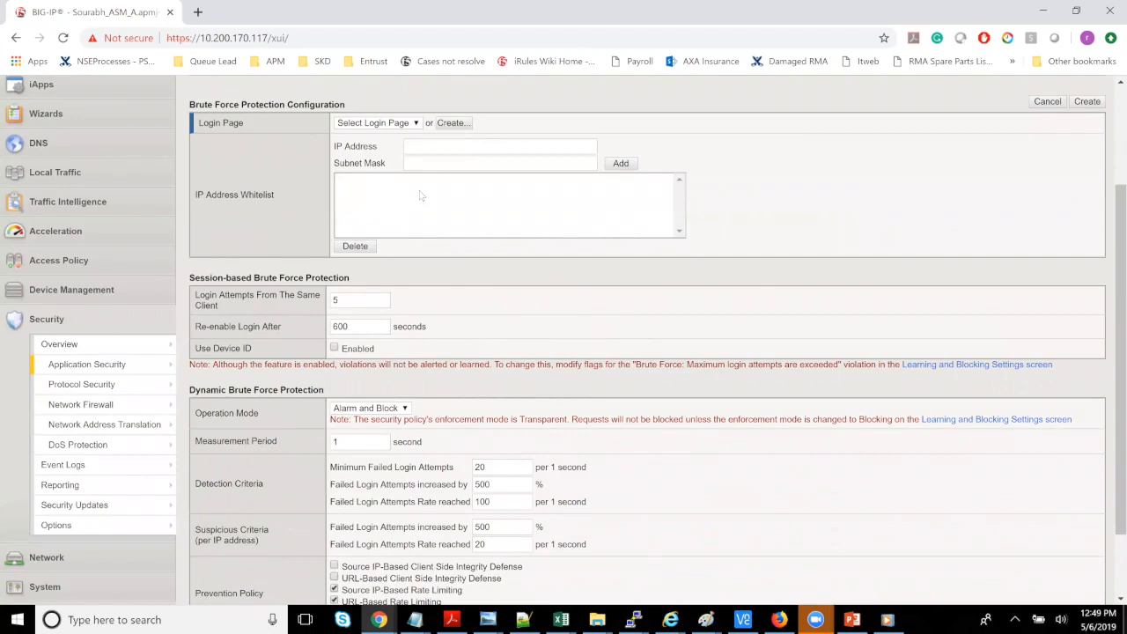
pyautogui.scroll(-2, 467, 300)
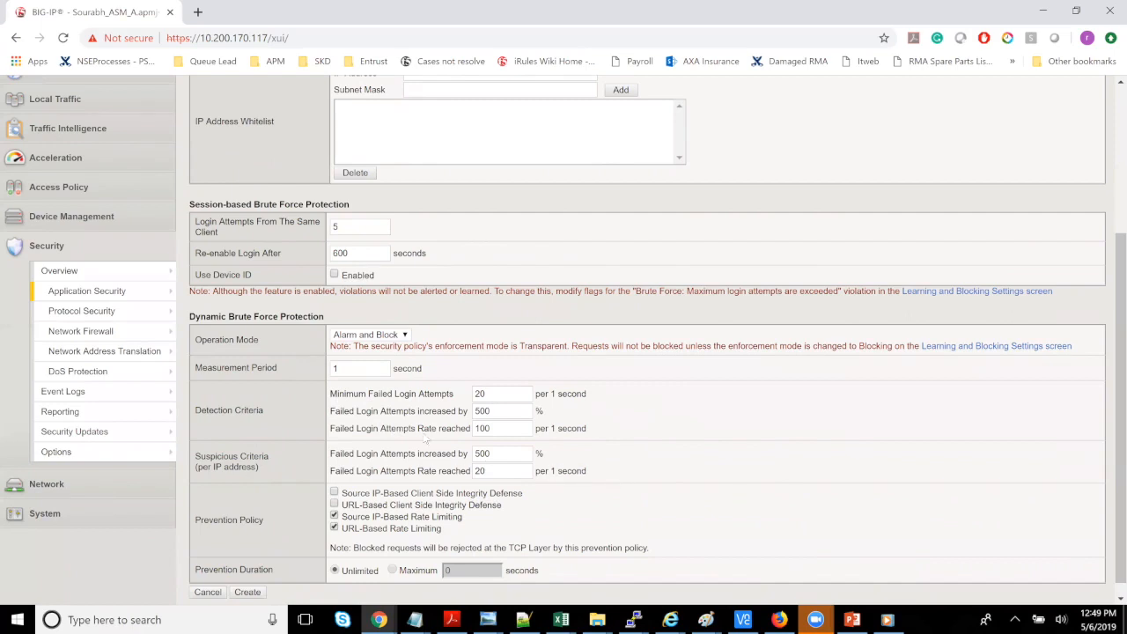
pyautogui.scroll(1, 423, 438)
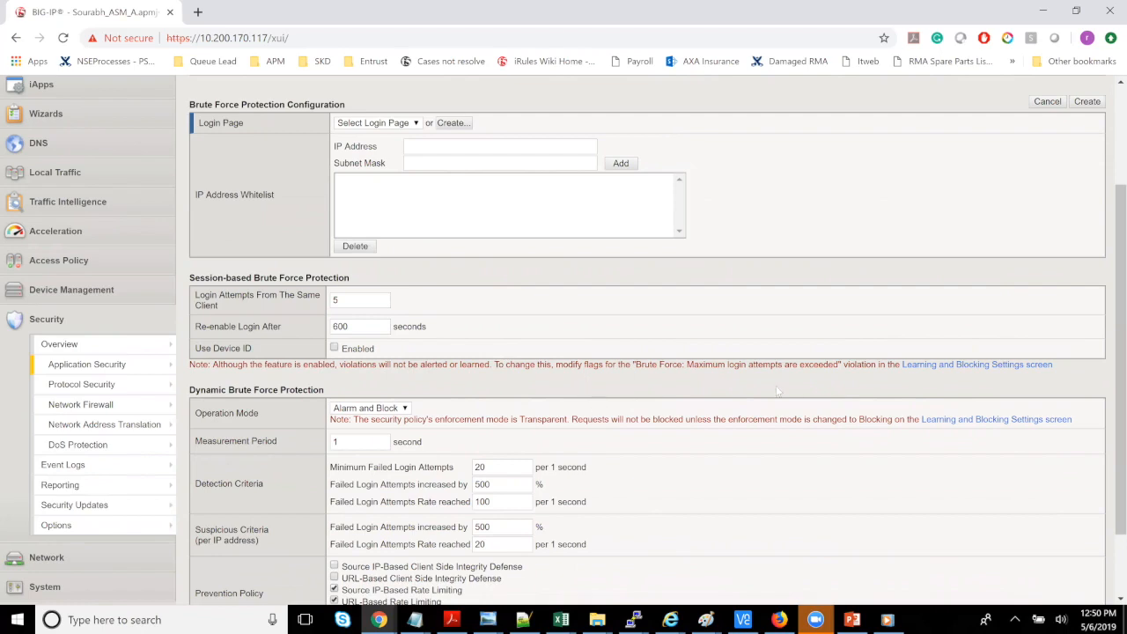
# Read the session-based protection note and follow it to the Learning and Blocking Settings for the maximum login attempts violation
pyautogui.moveTo(636, 366); pyautogui.dragTo(840, 388)
pyautogui.click(924, 398)
pyautogui.scroll(1, 933, 423)
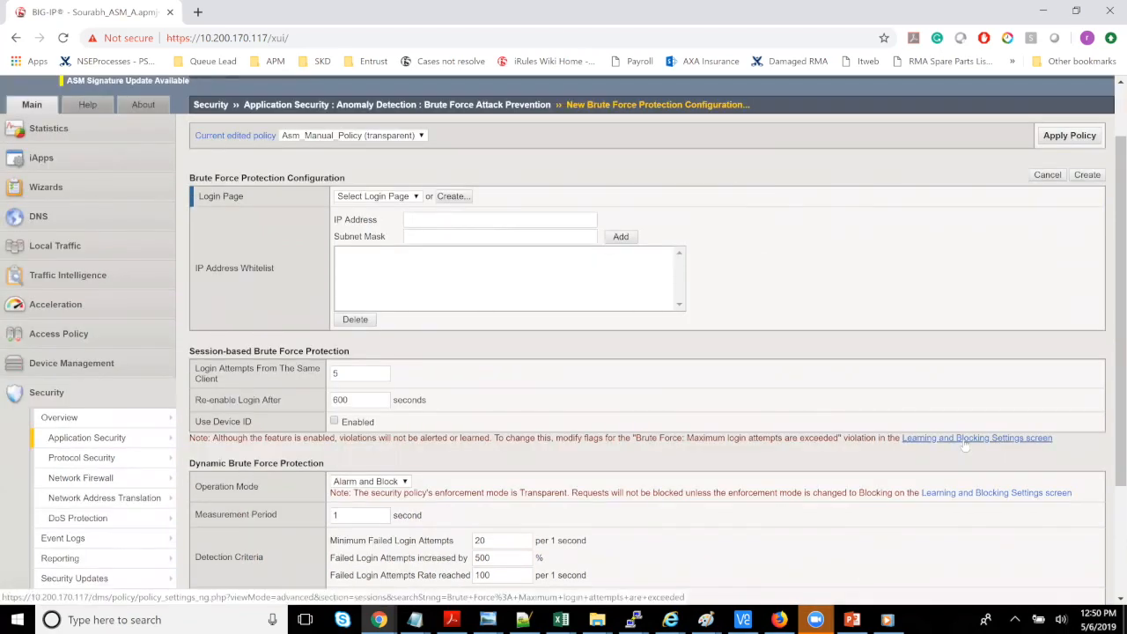
pyautogui.click(968, 440)
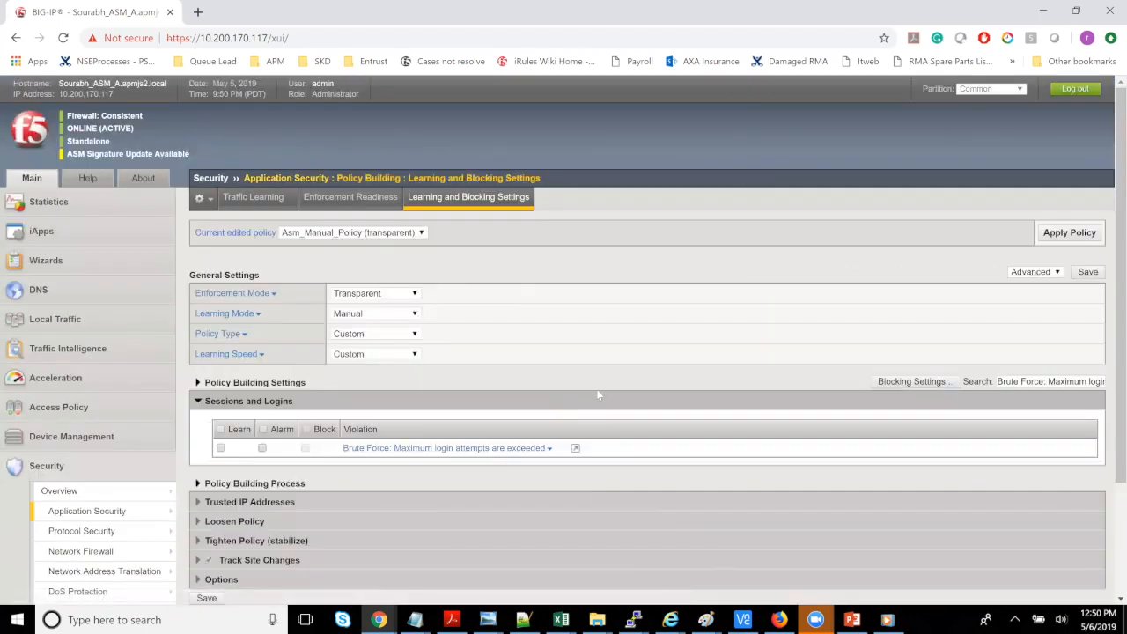
# Set the Enforcement Mode to Blocking so the brute force violation's Block flag can be selected
pyautogui.scroll(-1, 598, 395)
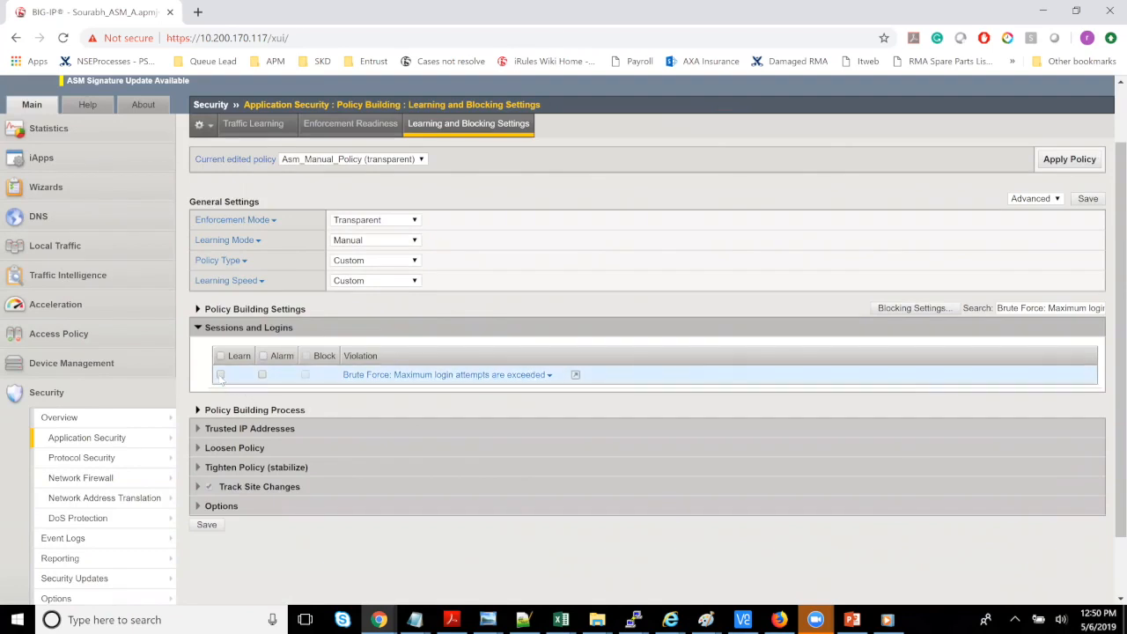
pyautogui.click(414, 221)
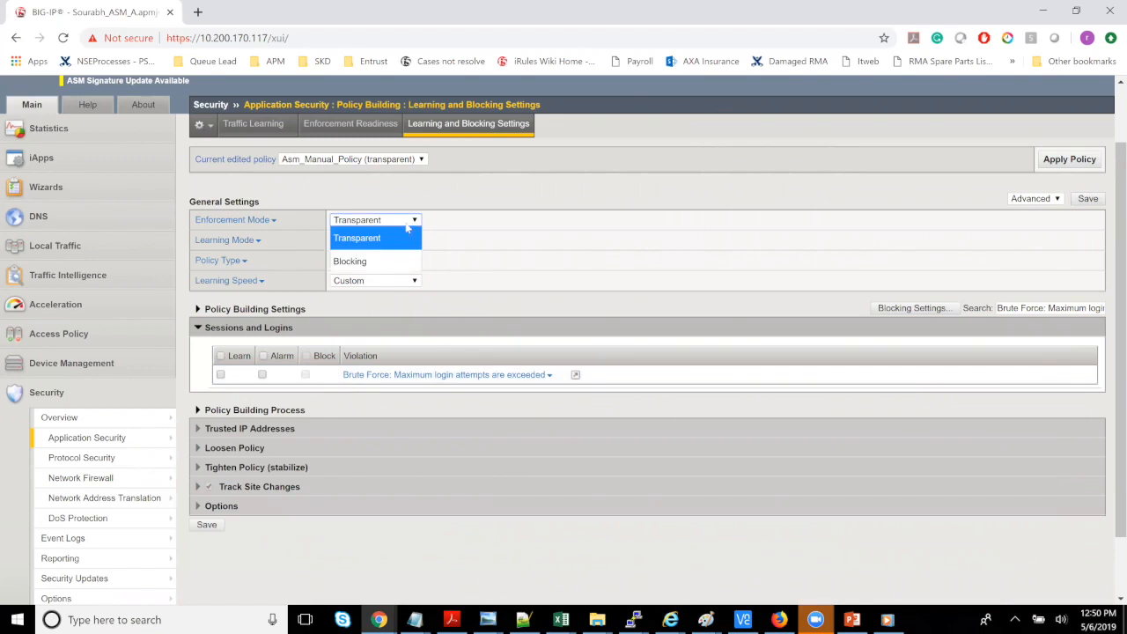
pyautogui.click(367, 261)
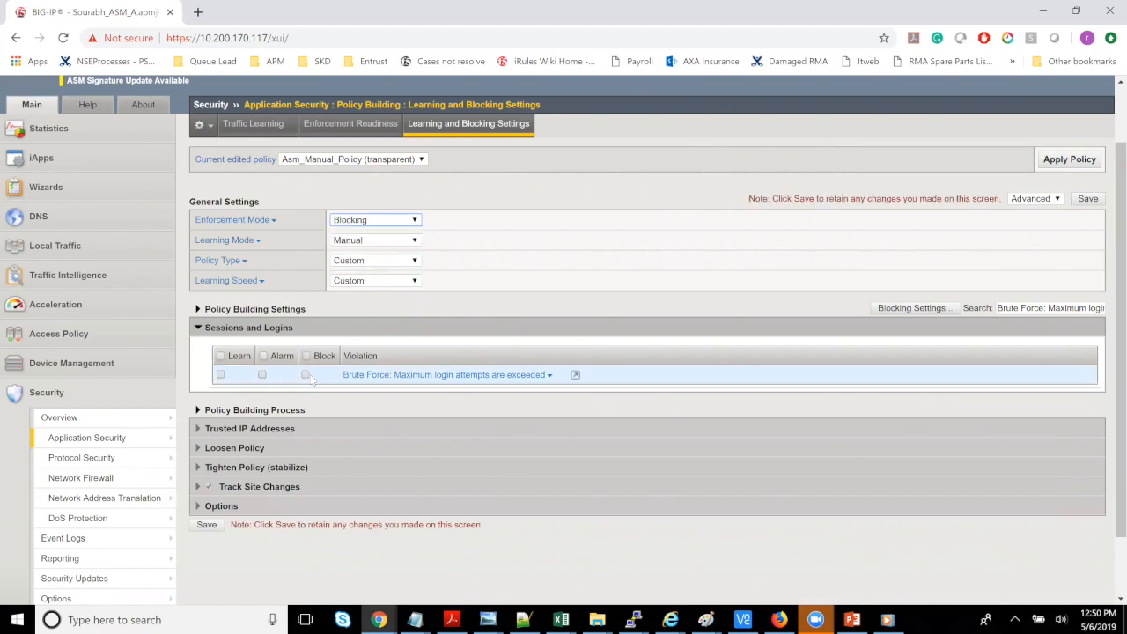
# Open the Application Security CSRF Protection page and enable CSRF Protection for the policy
pyautogui.scroll(-2, 308, 379)
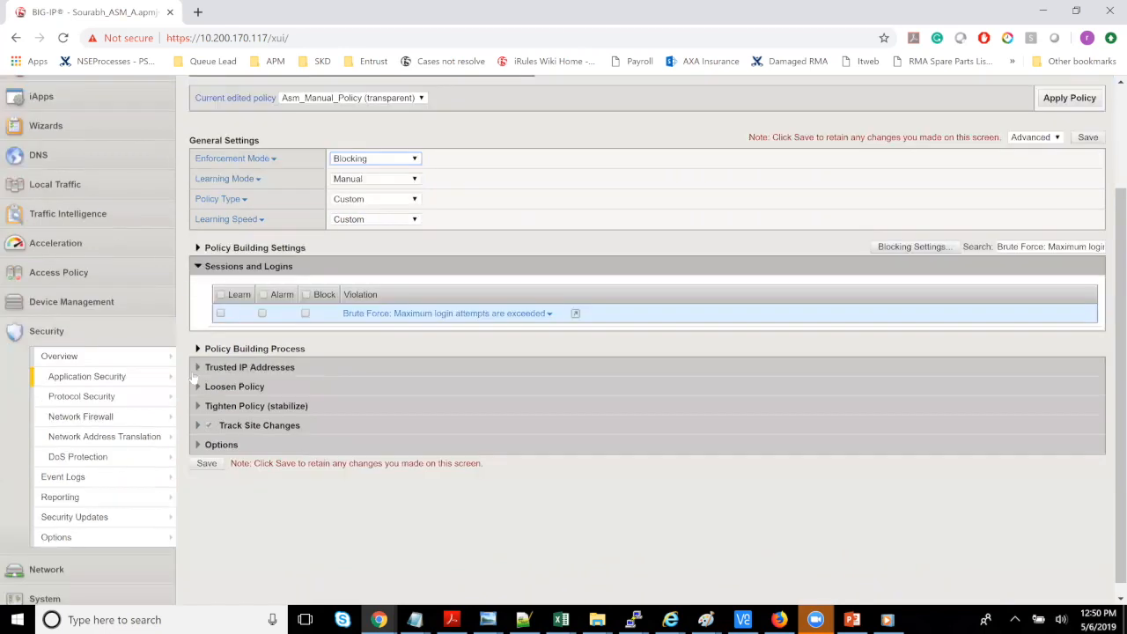
pyautogui.moveTo(106, 363)
pyautogui.moveTo(235, 406)
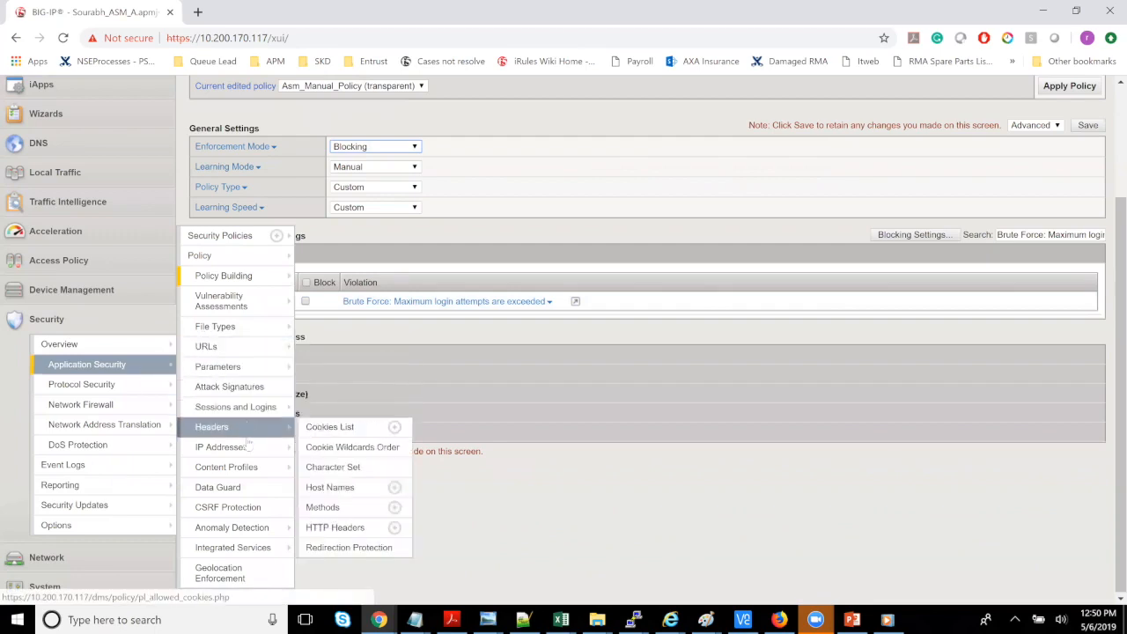
pyautogui.click(253, 509)
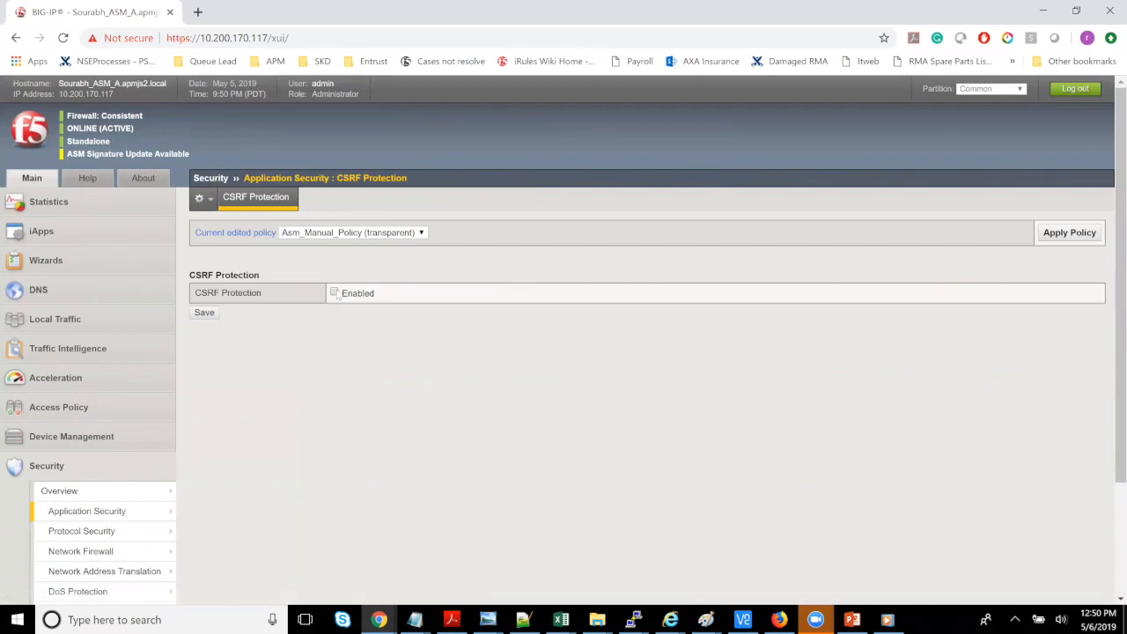
pyautogui.click(334, 294)
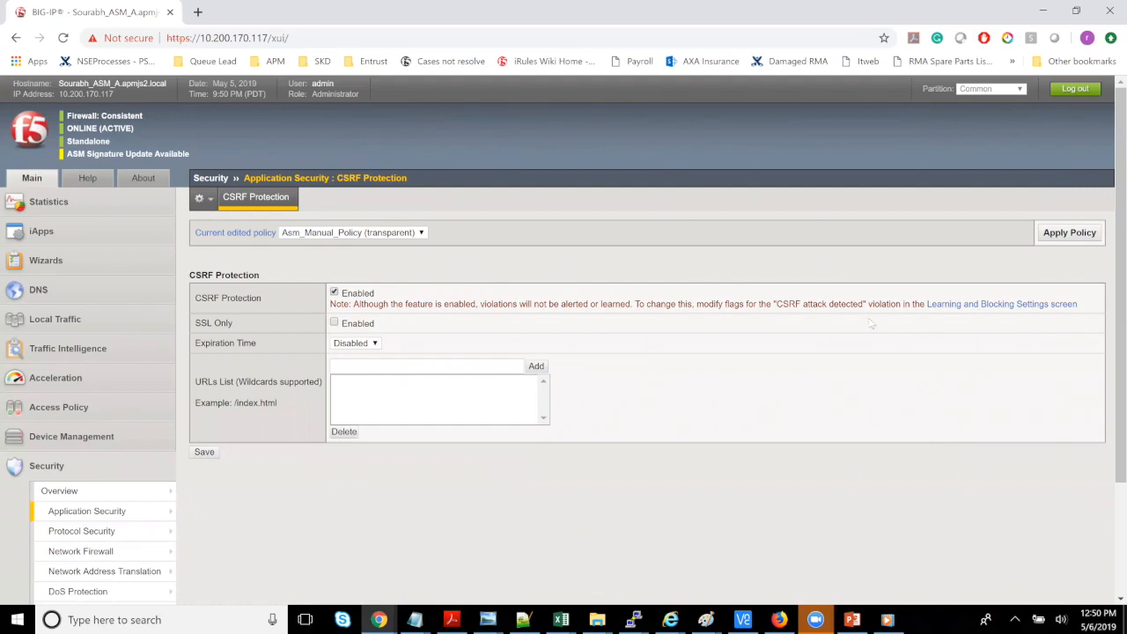
# Follow the CSRF note to the Learning and Blocking Settings and view the flags of the "CSRF attack detected" violation
pyautogui.moveTo(777, 303); pyautogui.dragTo(859, 303)
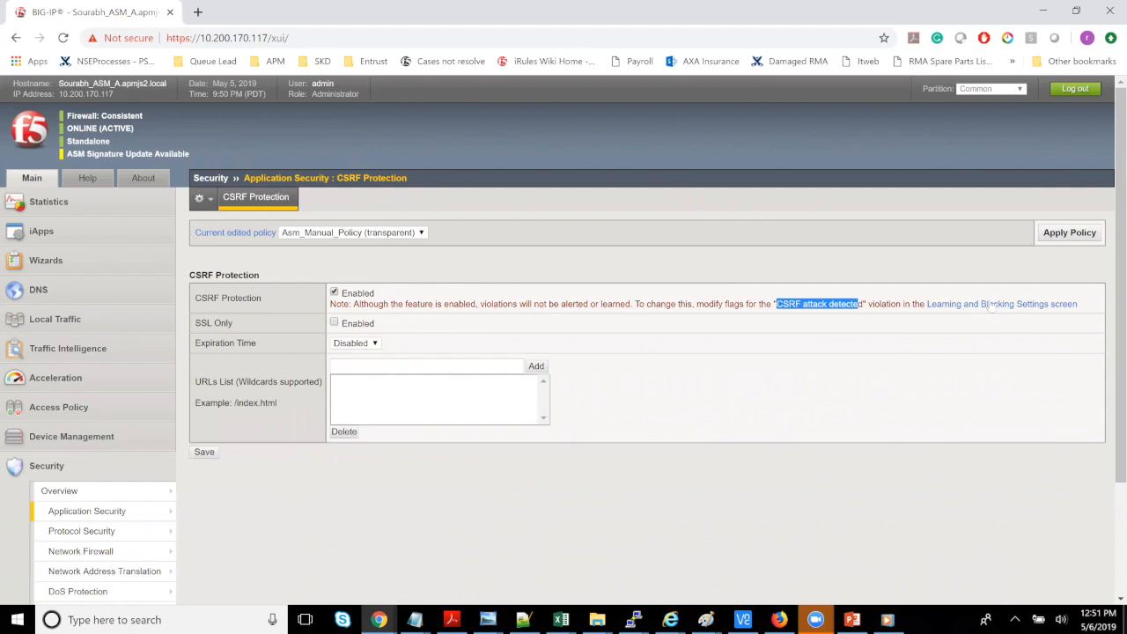
pyautogui.click(993, 304)
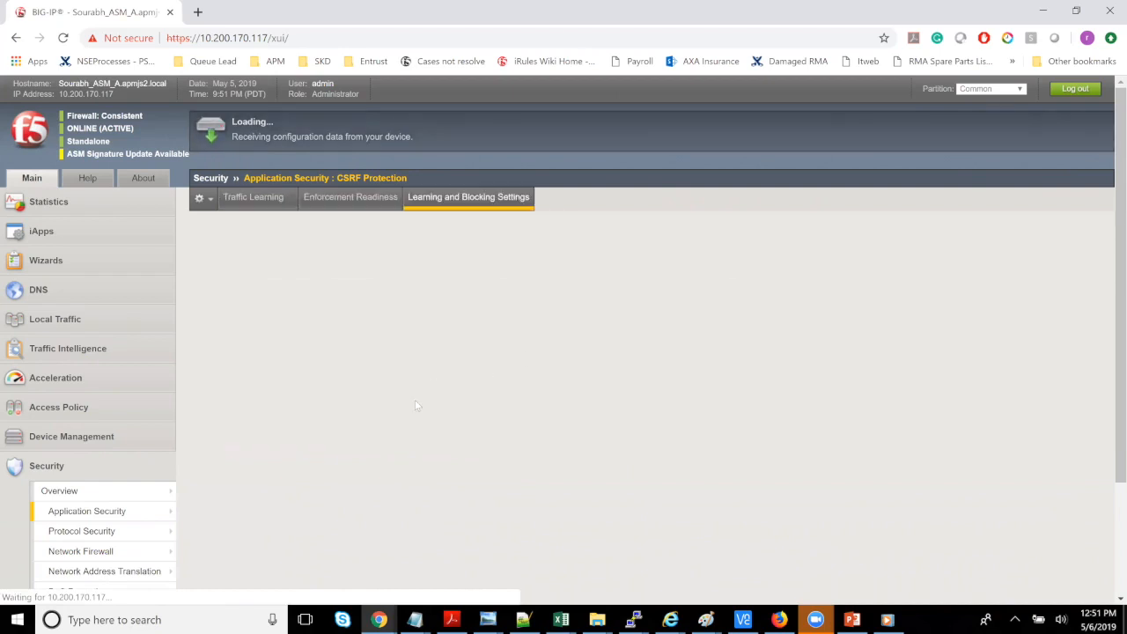
pyautogui.scroll(-1, 418, 407)
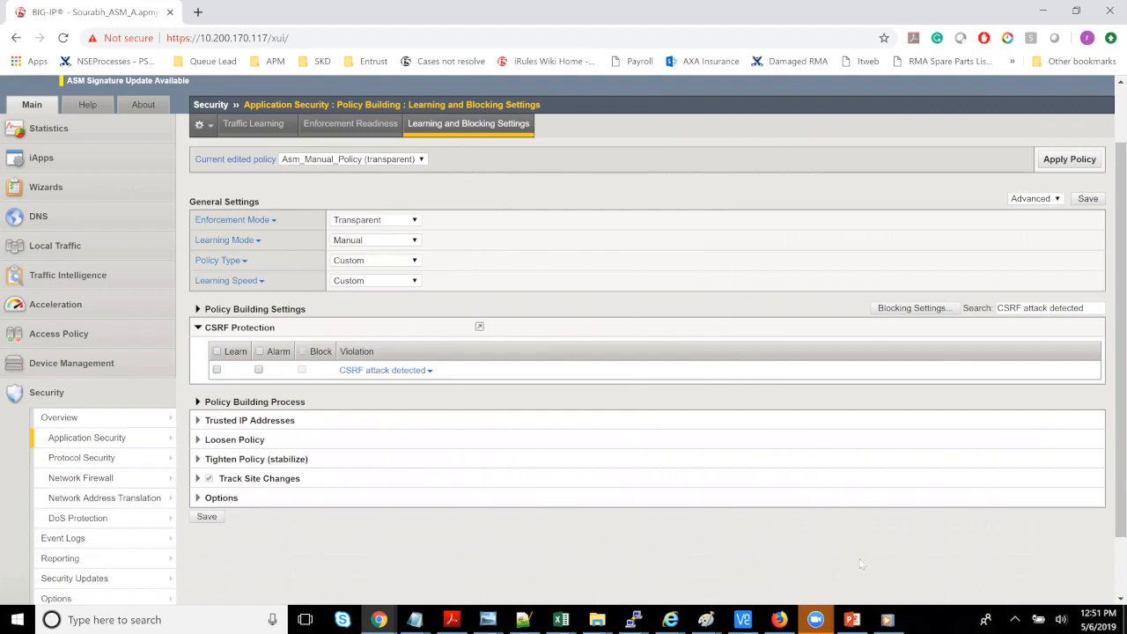
# Switch to the Blocking Settings presentation in PowerPoint, start the slide show from slide 10 and advance to the Recap slide
pyautogui.click(852, 619)
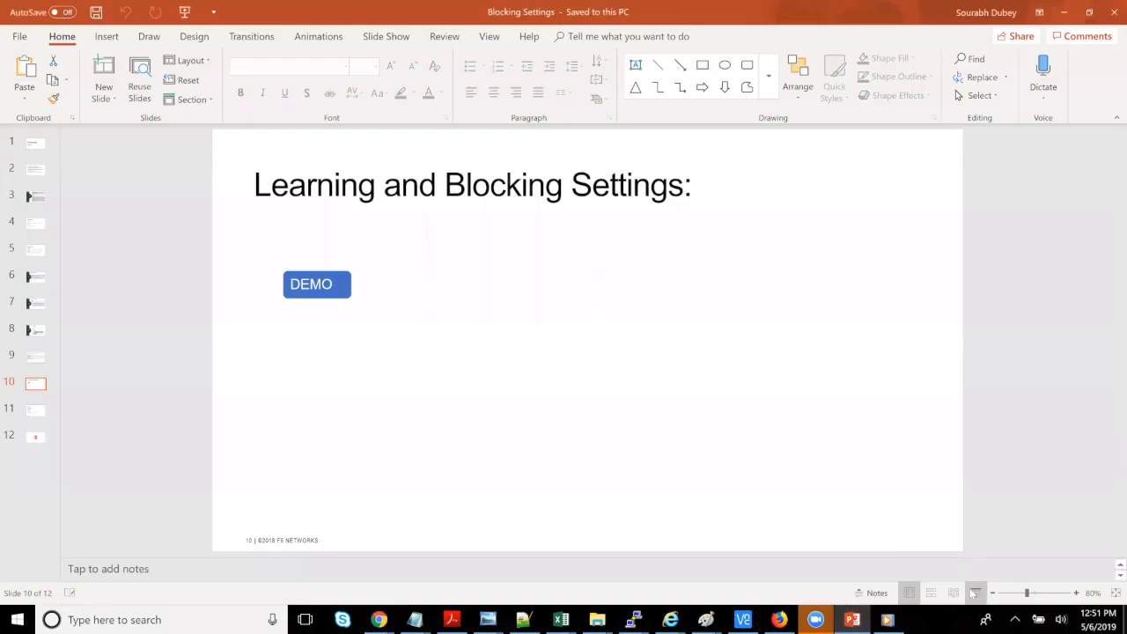
pyautogui.click(974, 593)
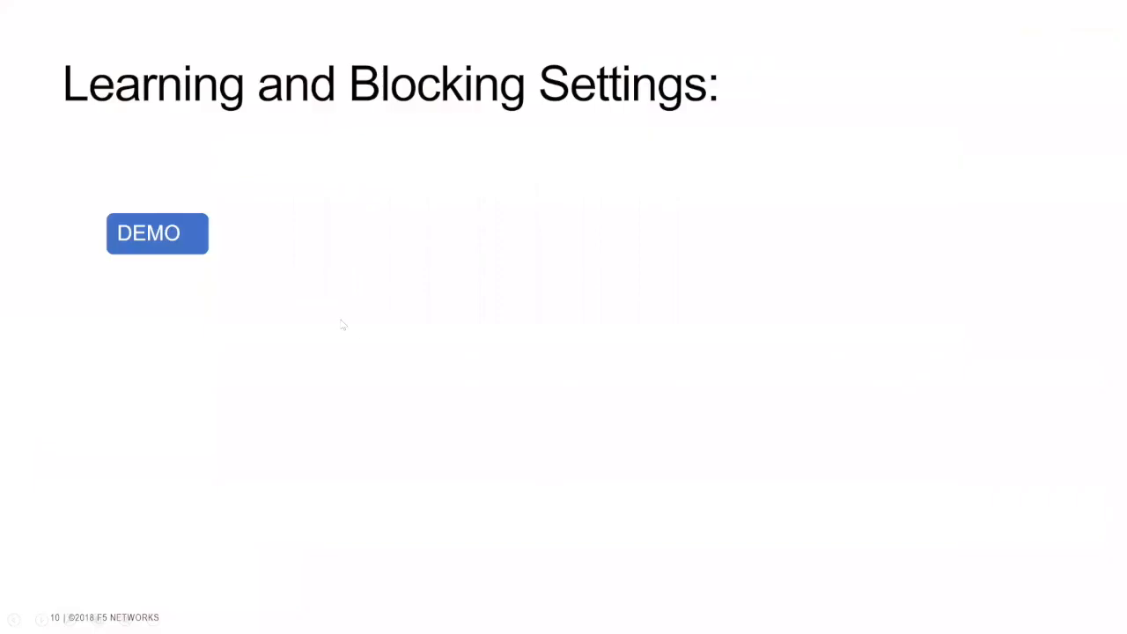
pyautogui.click(334, 342)
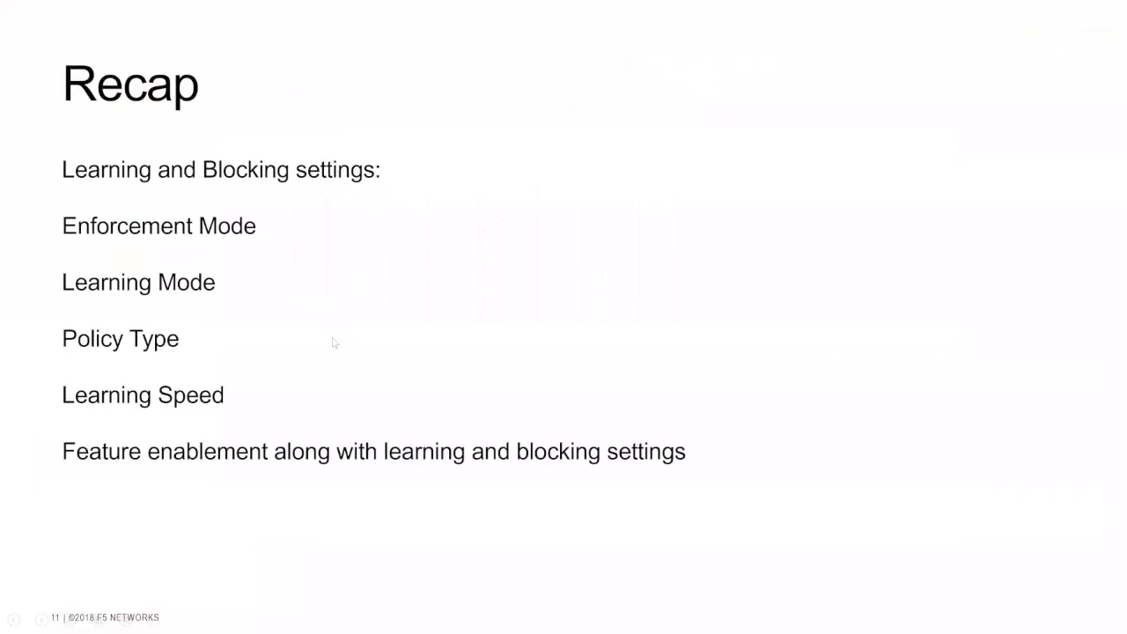